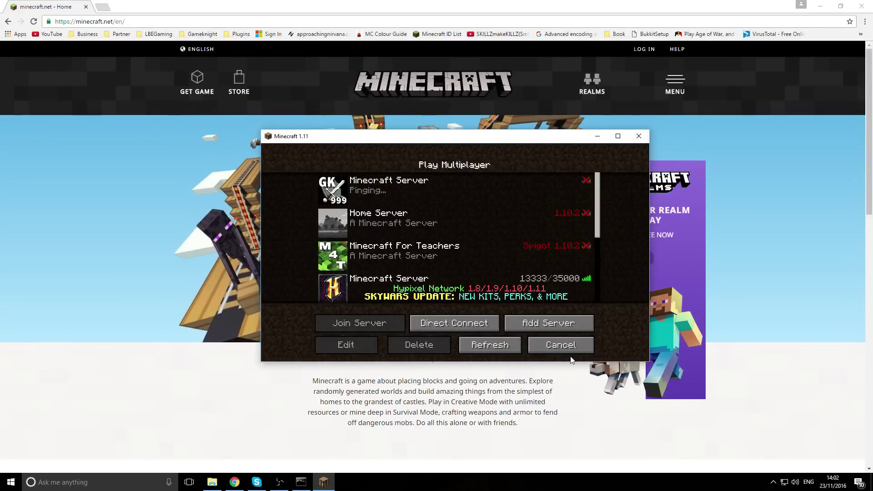
Step: Check the Home Server entry's connection details in the multiplayer list, closing them unchanged
{"action": "left_click", "coordinate": [574, 346]}
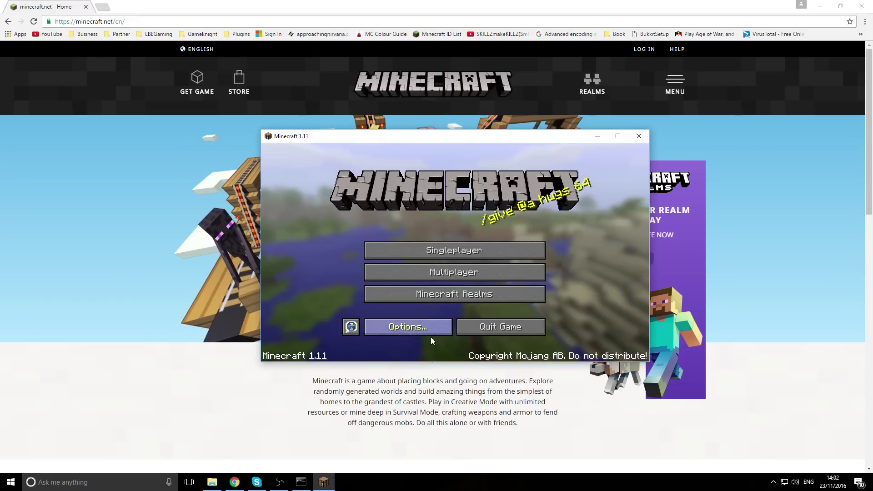
{"action": "left_click", "coordinate": [459, 274]}
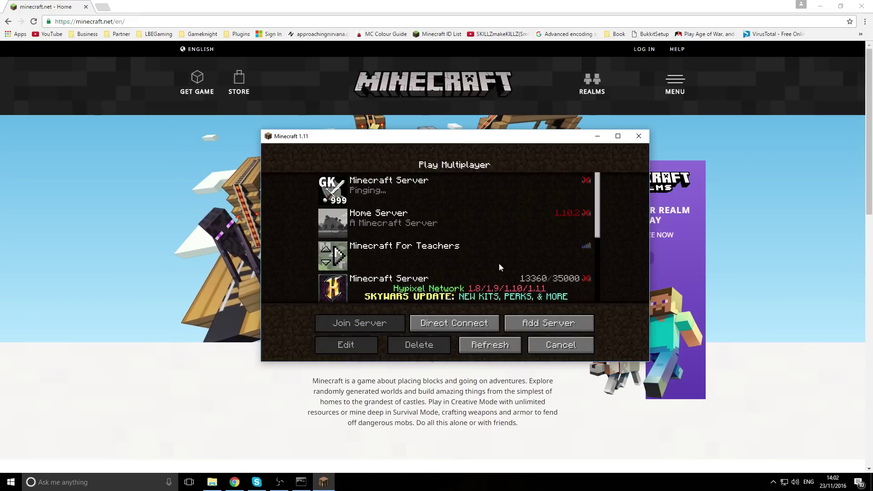
{"action": "left_click", "coordinate": [571, 213]}
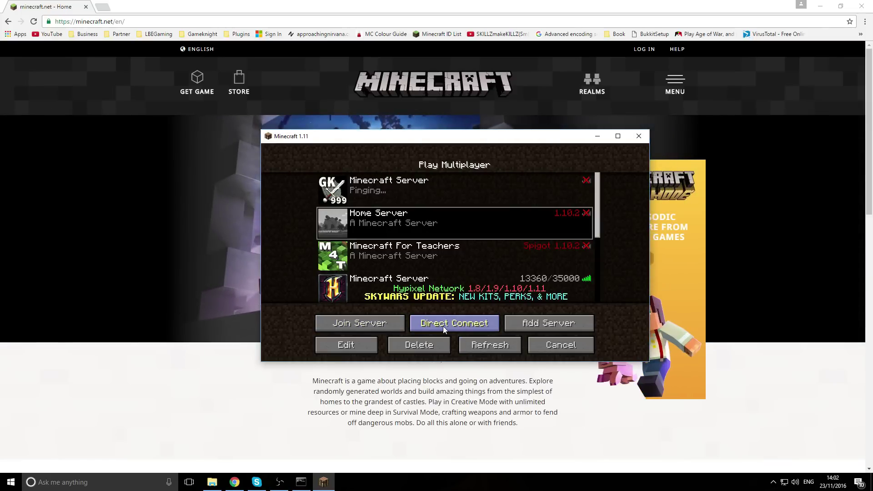
{"action": "left_click", "coordinate": [372, 346]}
{"action": "left_click", "coordinate": [498, 337]}
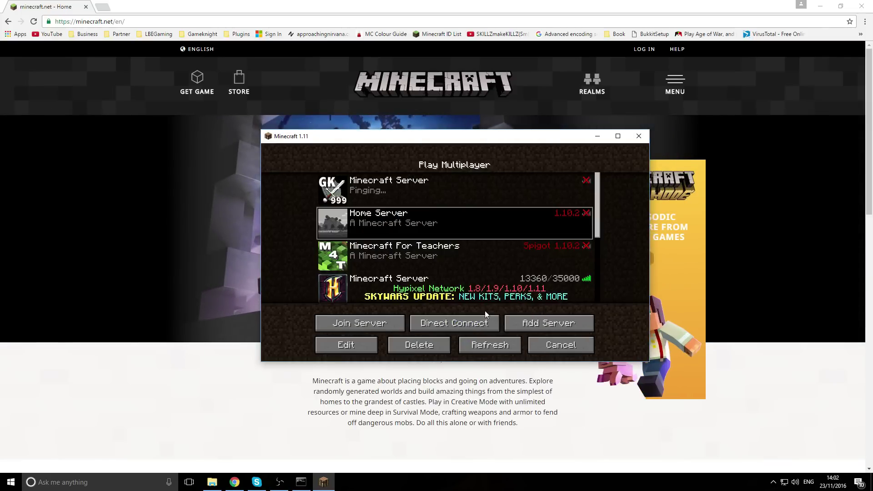
Step: In the server console, save the world with save-all and shut the 1.10.2 server down with stop
{"action": "left_click", "coordinate": [302, 481]}
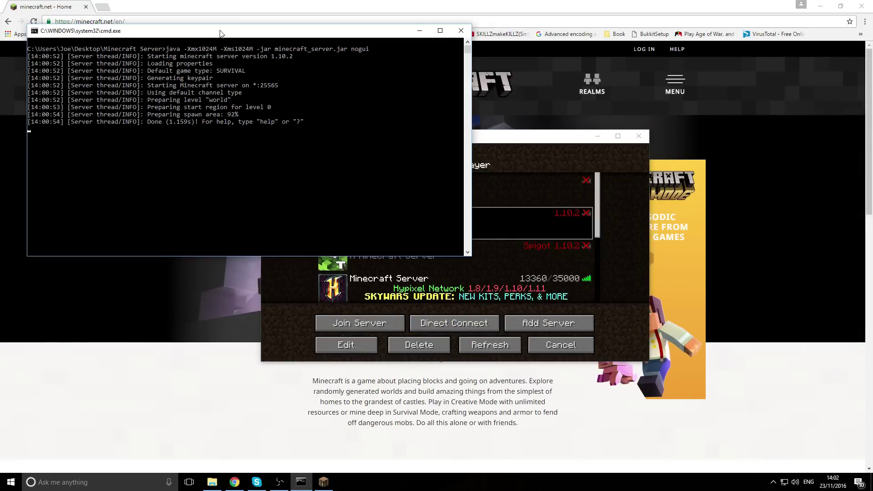
{"action": "left_click_drag", "start_coordinate": [221, 33], "coordinate": [244, 56]}
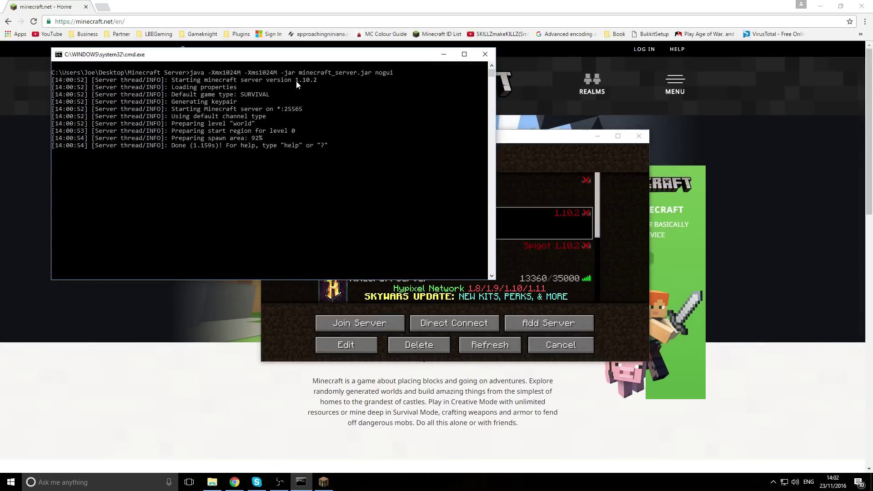
{"action": "left_click", "coordinate": [314, 80]}
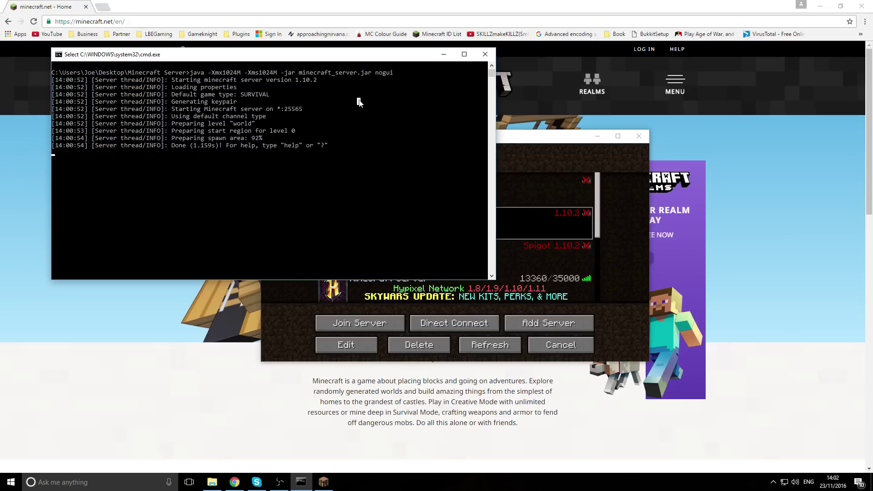
{"action": "left_click", "coordinate": [226, 160]}
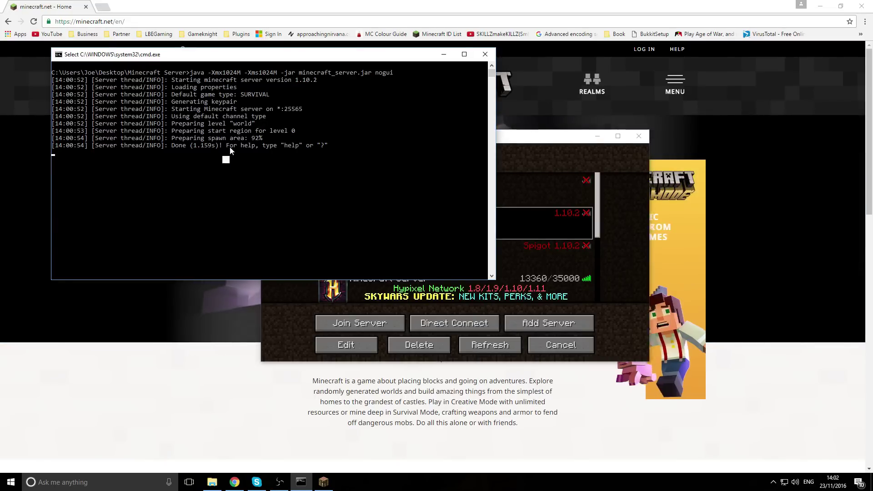
{"action": "type", "text": "save-all"}
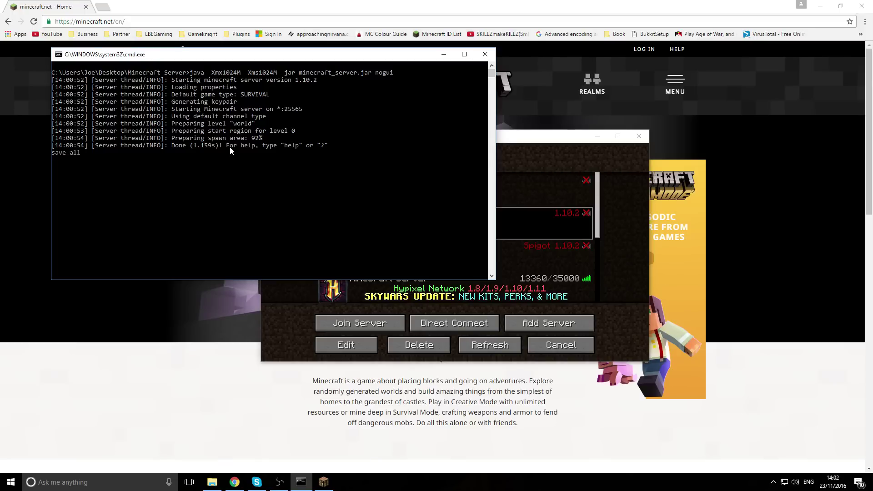
{"action": "key", "text": "Return"}
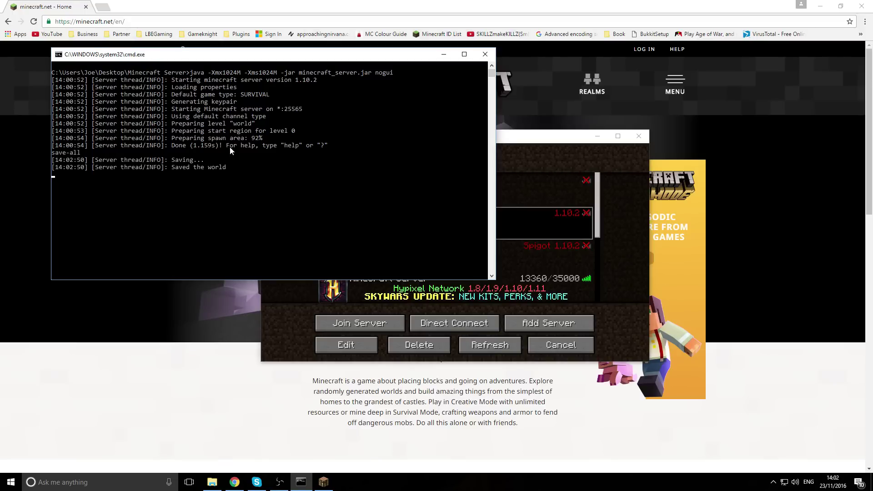
{"action": "type", "text": "stop"}
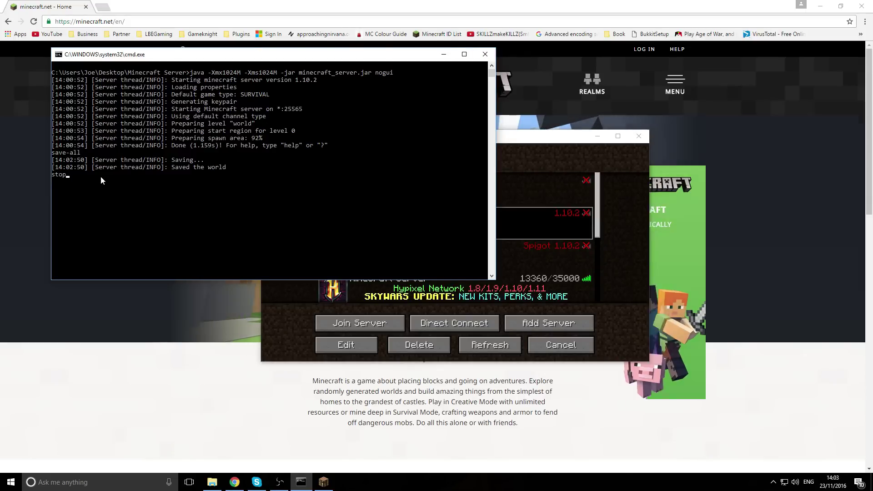
{"action": "key", "text": "Return"}
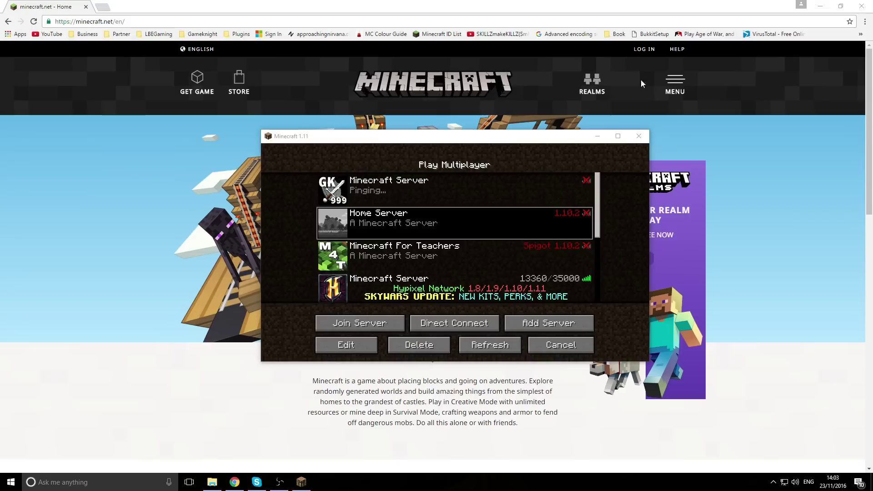
Step: On minecraft.net, go through the menu's Download page to the 'set up your own Minecraft server' page
{"action": "left_click", "coordinate": [760, 101]}
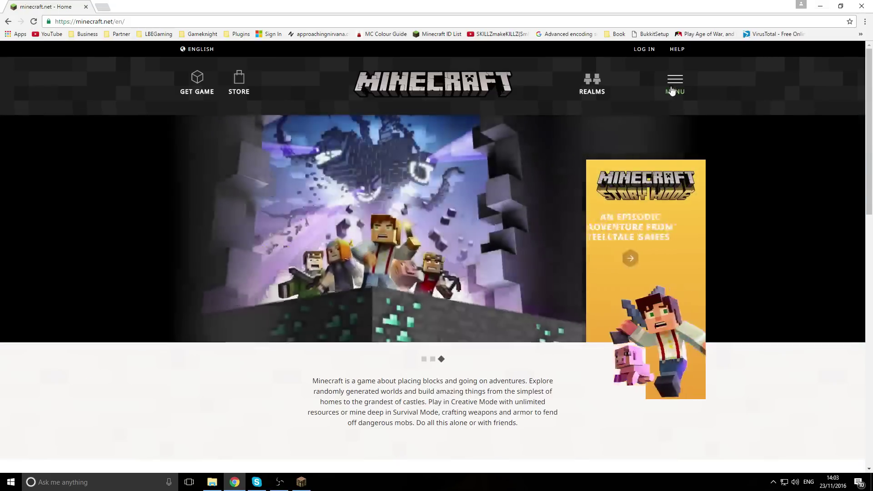
{"action": "left_click", "coordinate": [672, 87]}
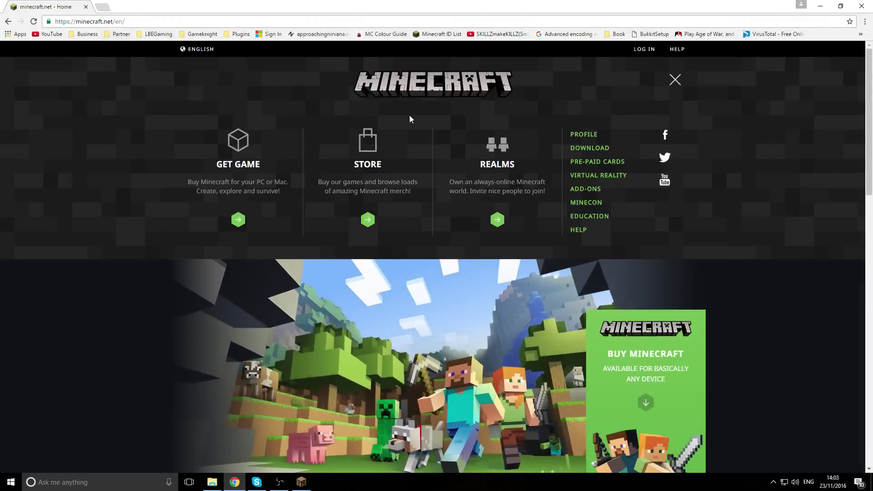
{"action": "left_click", "coordinate": [676, 80]}
{"action": "left_click", "coordinate": [674, 80]}
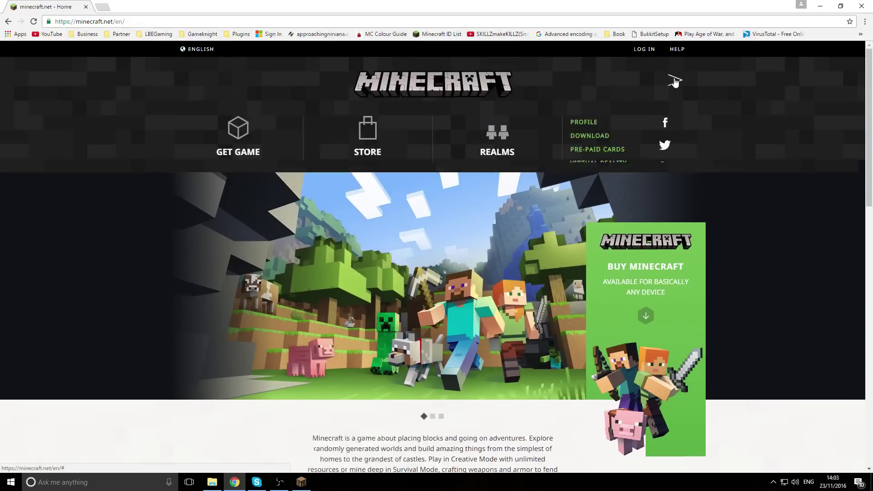
{"action": "left_click", "coordinate": [577, 149]}
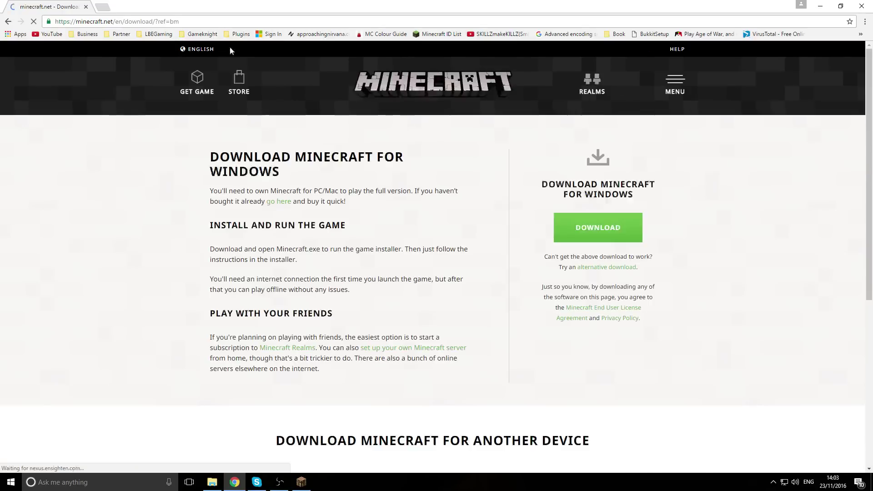
{"action": "left_click_drag", "start_coordinate": [180, 22], "coordinate": [85, 21]}
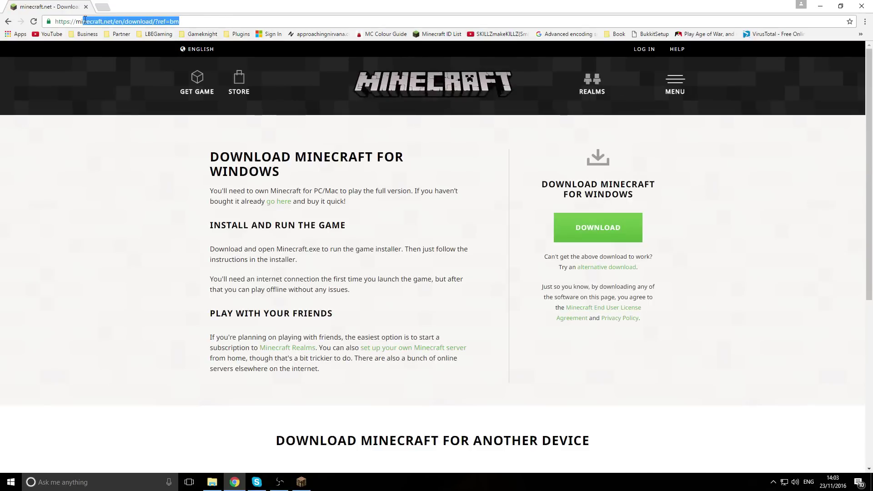
{"action": "left_click", "coordinate": [411, 348]}
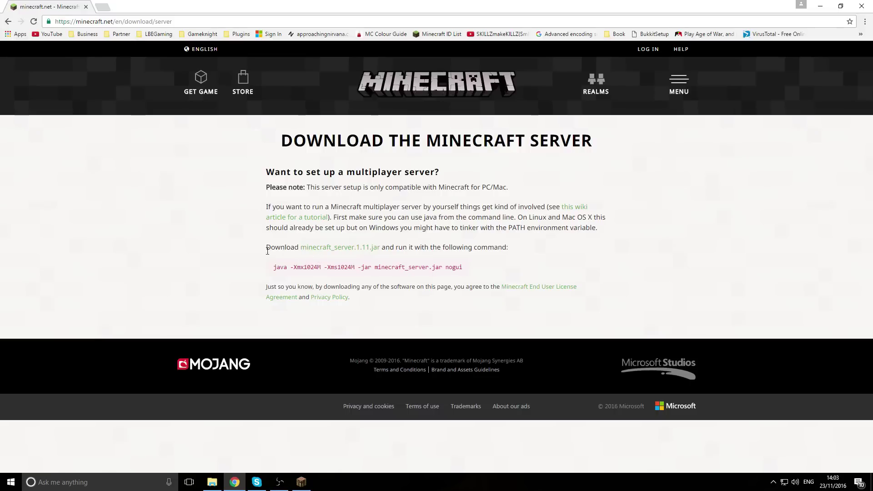
Step: Download minecraft_server.1.11.jar and keep it despite Chrome's harmful-file warning
{"action": "left_click_drag", "start_coordinate": [266, 250], "coordinate": [281, 249]}
{"action": "left_click", "coordinate": [366, 248]}
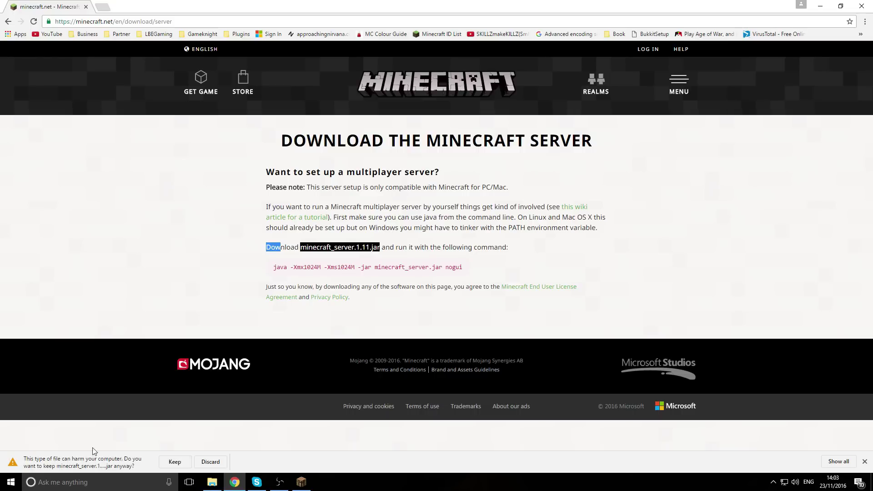
{"action": "left_click", "coordinate": [175, 461]}
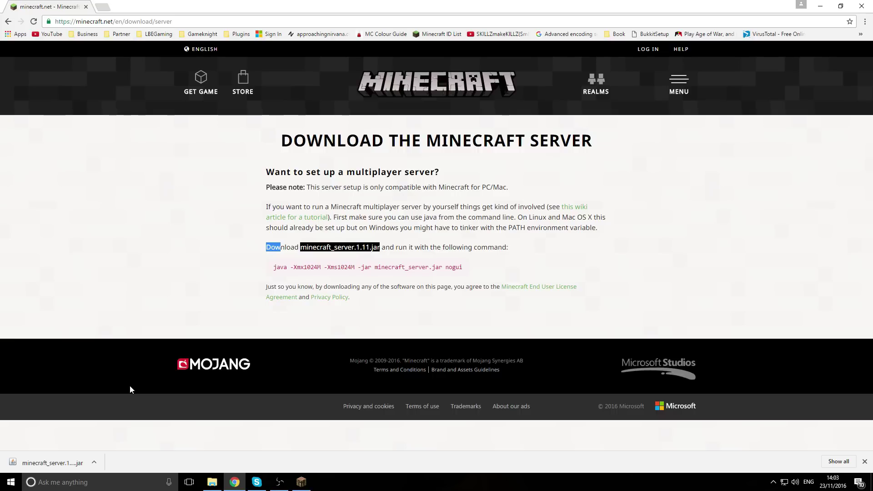
Step: Copy the downloaded jar into the Minecraft Server folder, renamed to minecraft_server.1.11.jar without ' (1)'
{"action": "key", "text": "super+Down"}
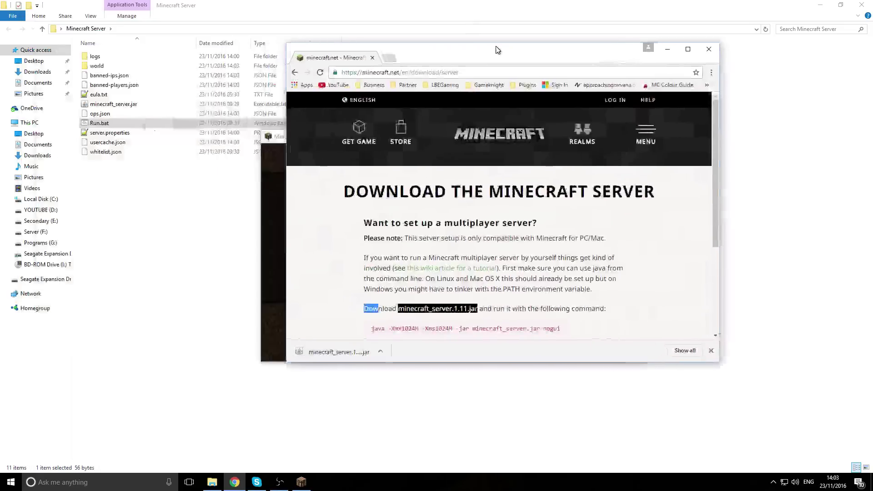
{"action": "left_click_drag", "start_coordinate": [273, 5], "coordinate": [259, 48]}
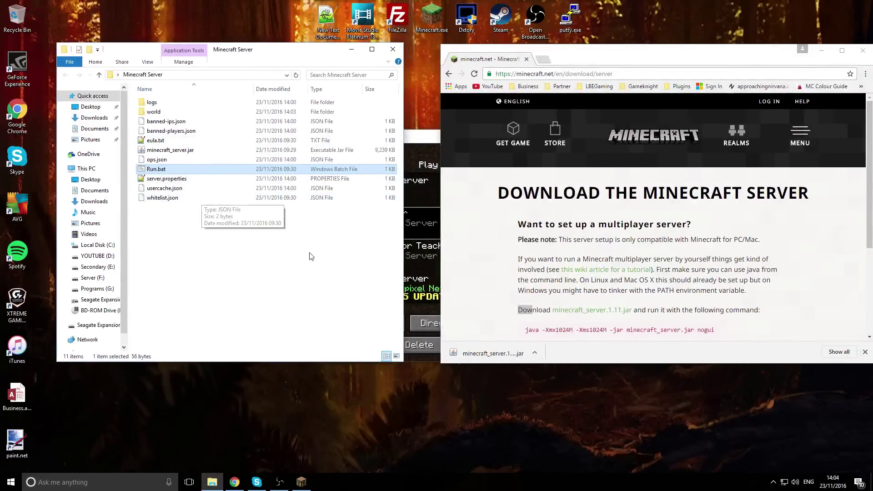
{"action": "left_click_drag", "start_coordinate": [481, 353], "coordinate": [275, 271]}
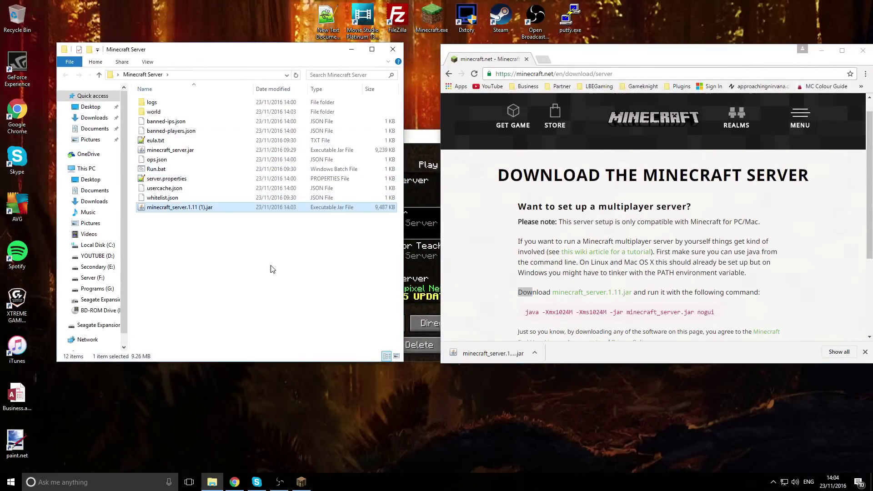
{"action": "left_click", "coordinate": [205, 209]}
{"action": "left_click", "coordinate": [205, 208]}
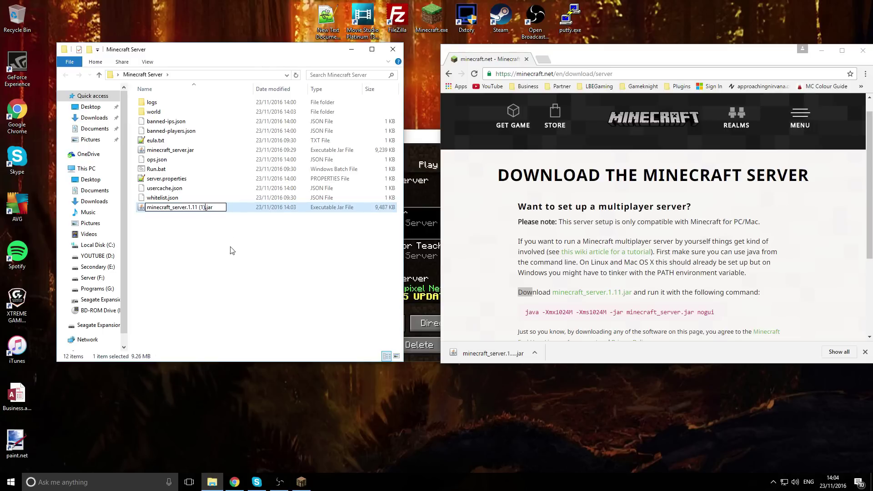
{"action": "key", "text": "BackSpace"}
{"action": "key", "text": "BackSpace"}
{"action": "key", "text": "BackSpace"}
{"action": "key", "text": "BackSpace"}
{"action": "left_click", "coordinate": [202, 259]}
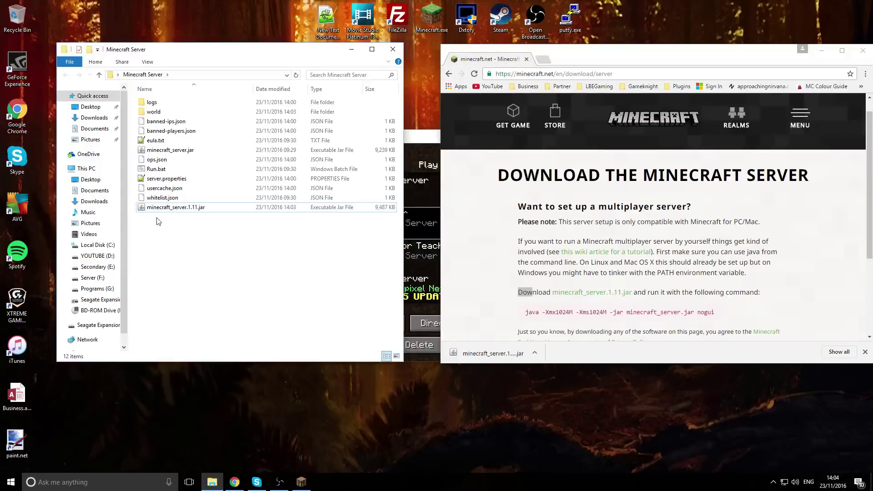
Step: Delete the old minecraft_server.jar from the Minecraft Server folder
{"action": "left_click", "coordinate": [188, 210]}
{"action": "left_click", "coordinate": [193, 257]}
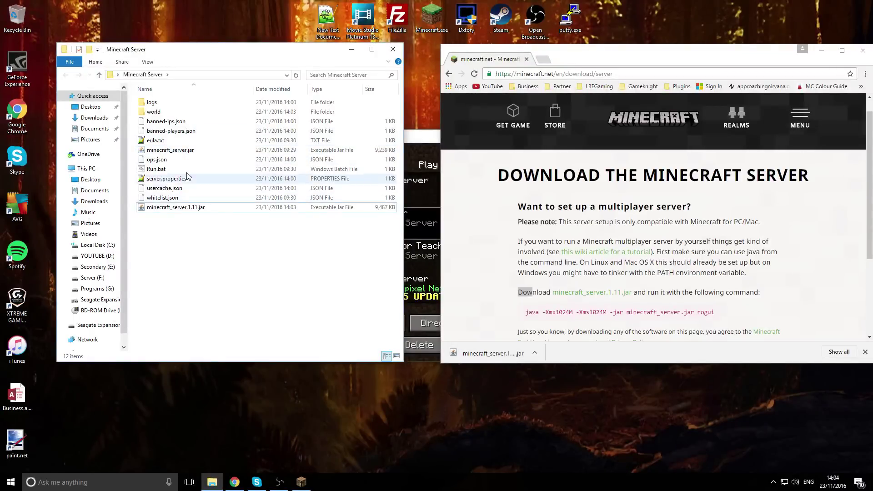
{"action": "left_click", "coordinate": [190, 154]}
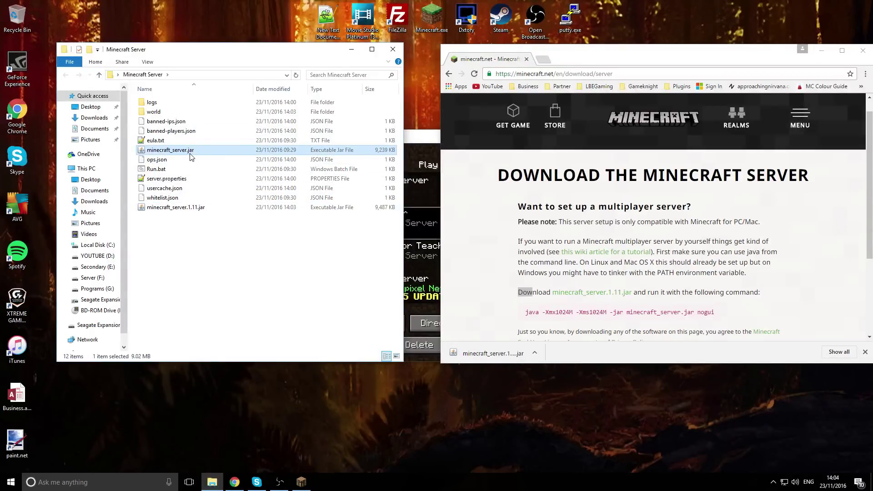
{"action": "key", "text": "Delete"}
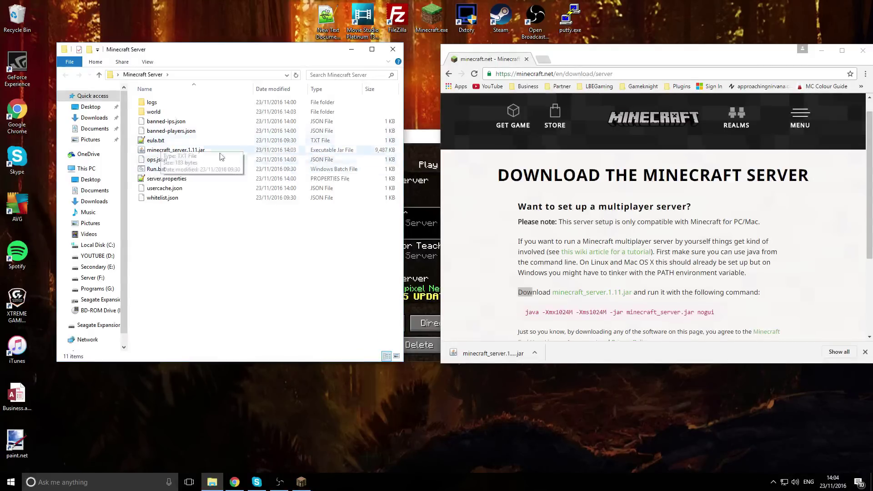
{"action": "left_click", "coordinate": [192, 152]}
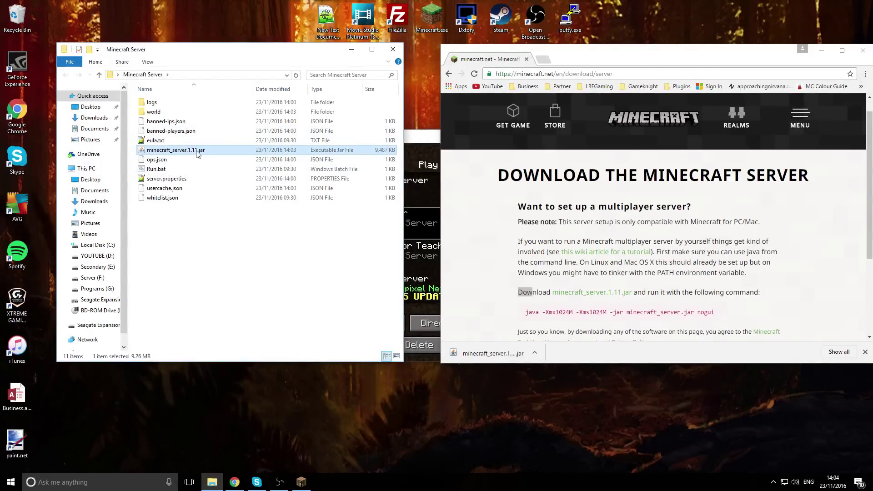
{"action": "right_click", "coordinate": [156, 170]}
{"action": "left_click", "coordinate": [180, 187]}
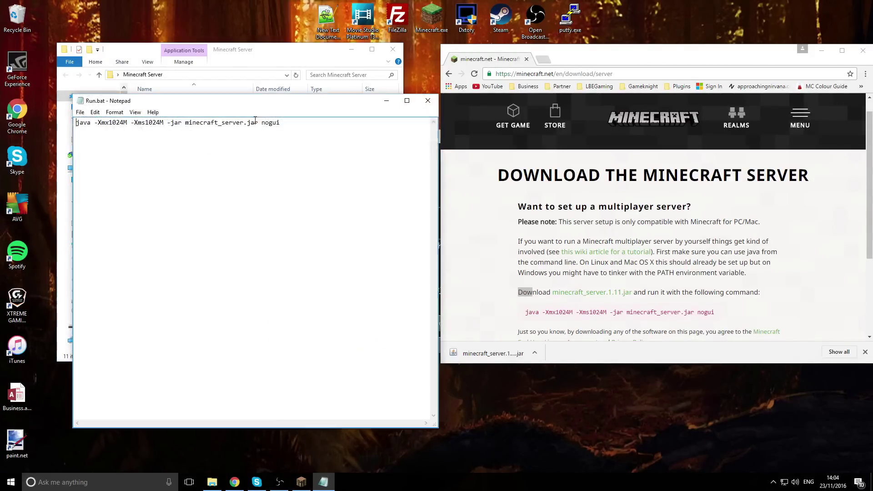
{"action": "left_click_drag", "start_coordinate": [246, 106], "coordinate": [604, 46]}
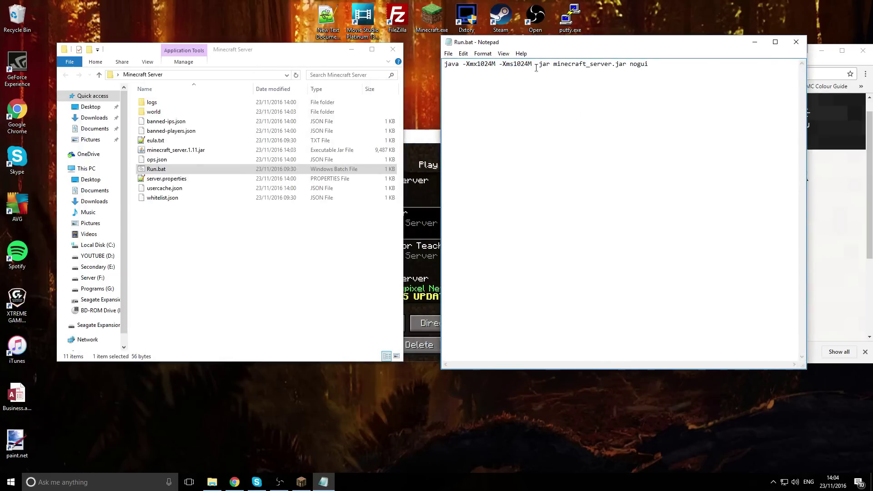
{"action": "left_click_drag", "start_coordinate": [557, 64], "coordinate": [626, 58]}
{"action": "key", "text": "ctrl+c"}
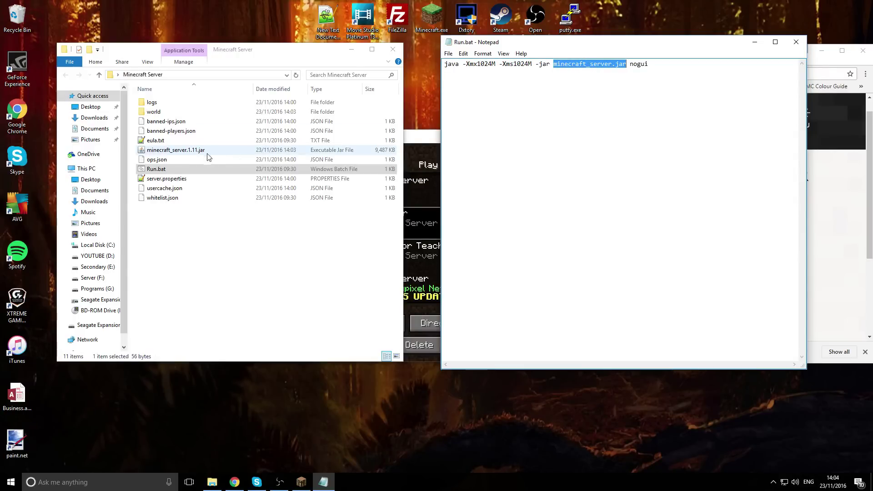
{"action": "left_click", "coordinate": [578, 78]}
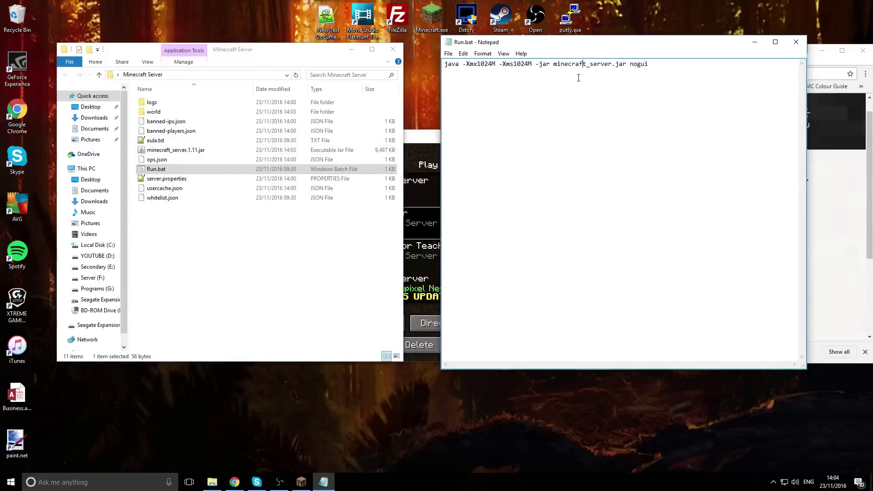
{"action": "left_click_drag", "start_coordinate": [554, 65], "coordinate": [625, 64]}
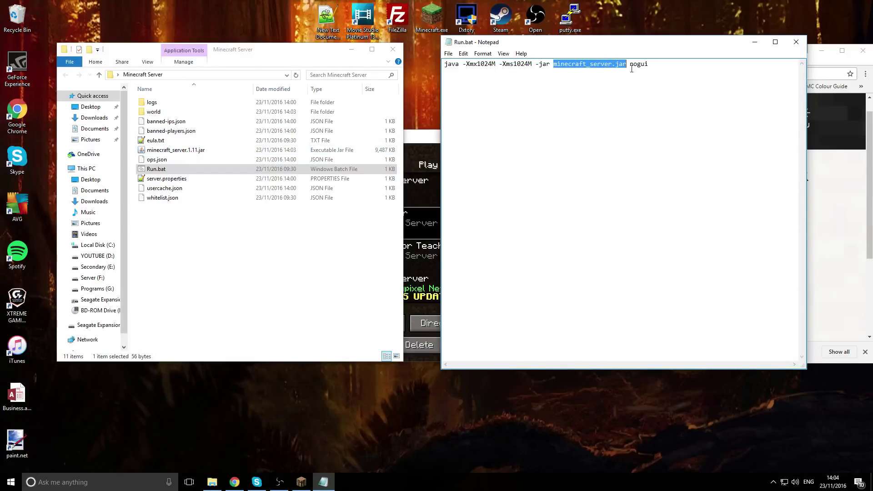
Step: Close Run.bat unchanged and rename minecraft_server.1.11.jar to minecraft_server.jar to match its launch command
{"action": "left_click", "coordinate": [795, 42]}
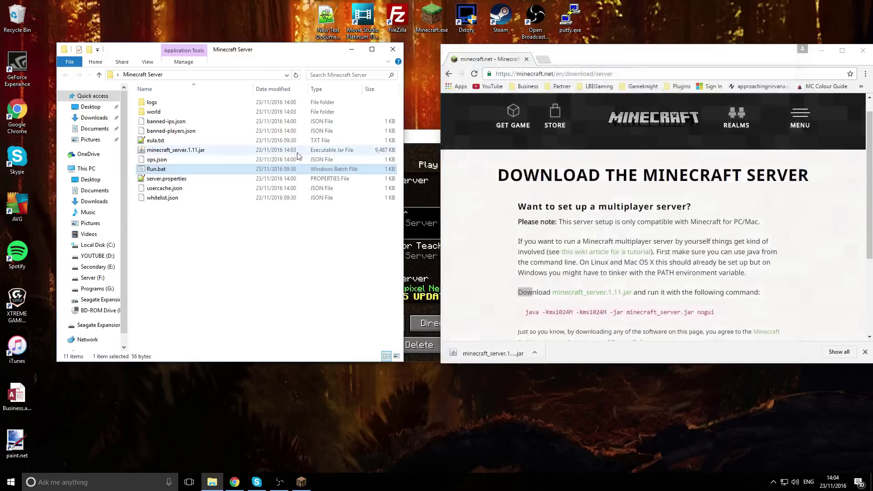
{"action": "left_click", "coordinate": [192, 205]}
{"action": "right_click", "coordinate": [167, 152]}
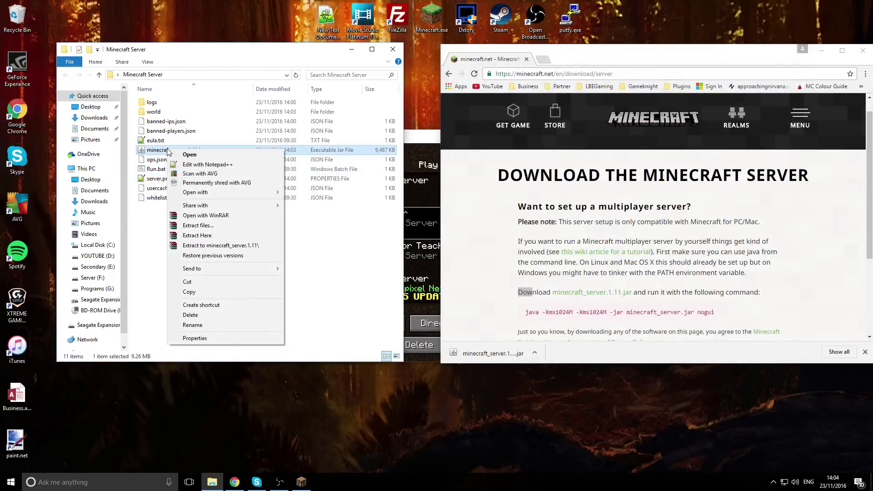
{"action": "left_click", "coordinate": [182, 325]}
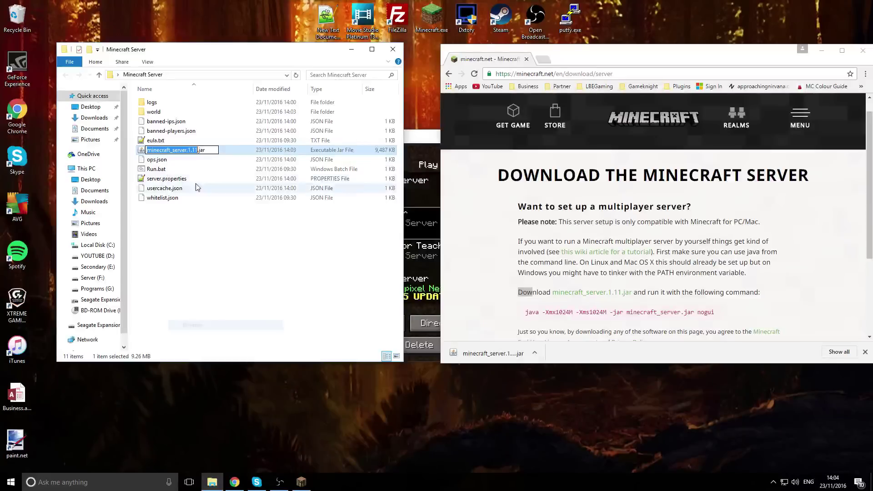
{"action": "key", "text": "ctrl+v"}
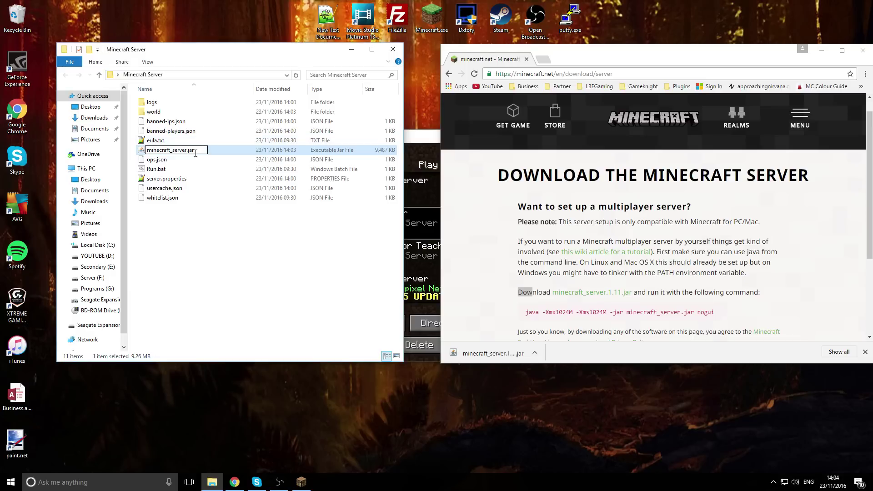
{"action": "left_click", "coordinate": [195, 232]}
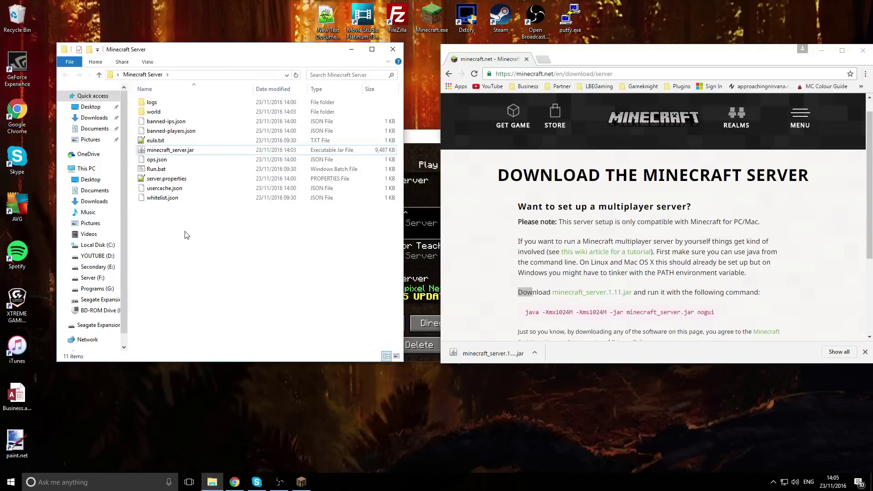
Step: Copy the world folder from the server folder and paste the backup onto the desktop
{"action": "left_click", "coordinate": [155, 170]}
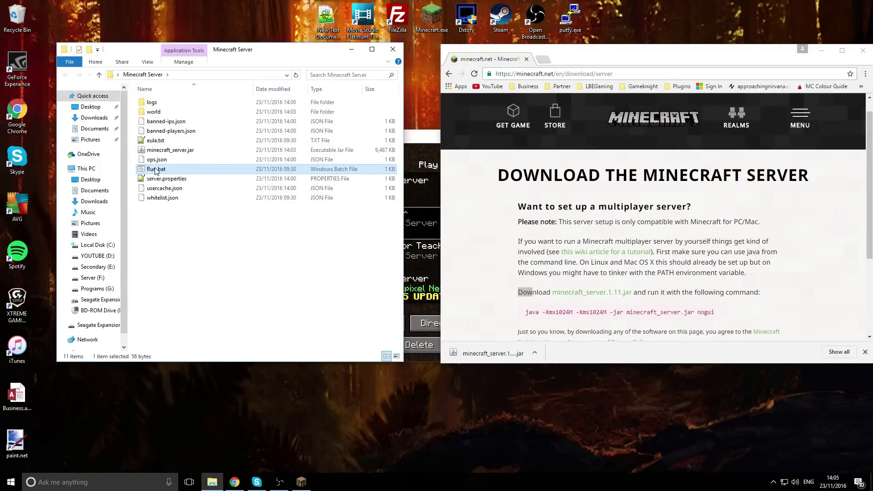
{"action": "left_click", "coordinate": [157, 112]}
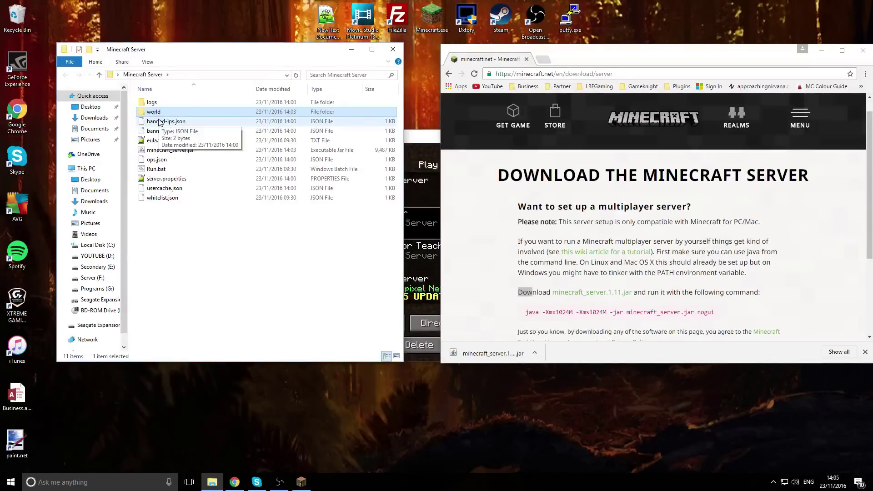
{"action": "left_click", "coordinate": [165, 115]}
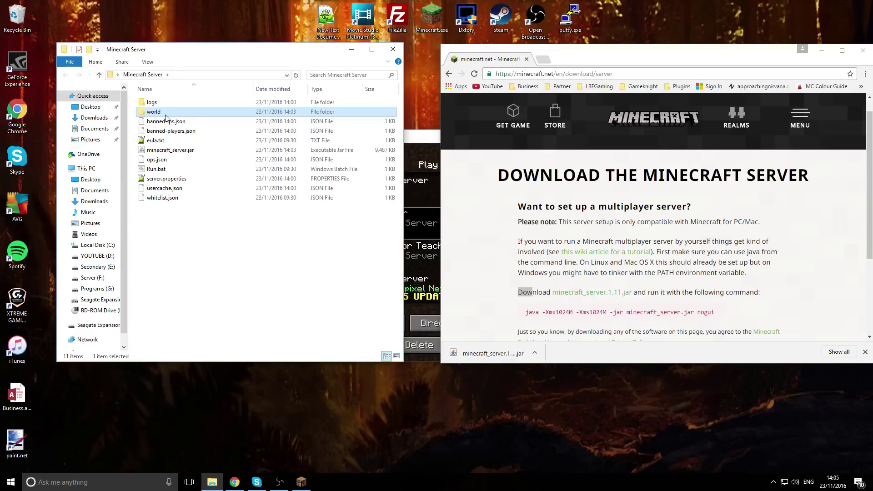
{"action": "right_click", "coordinate": [165, 116]}
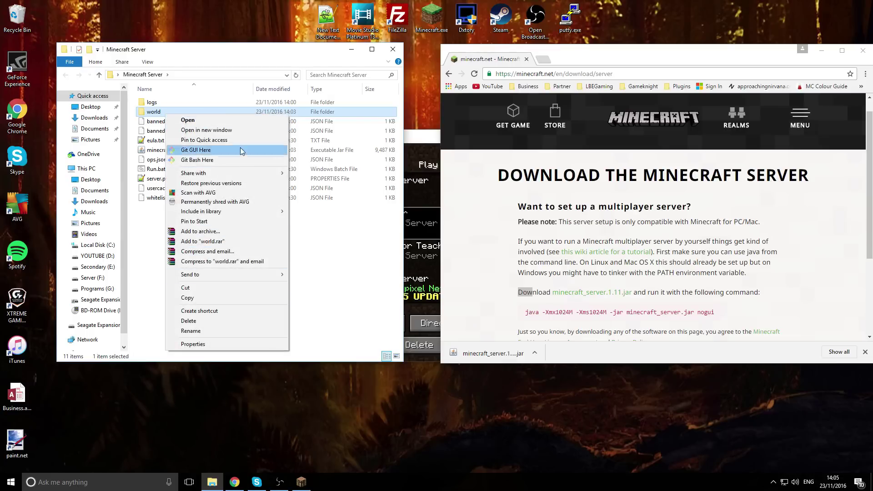
{"action": "left_click", "coordinate": [204, 298]}
{"action": "right_click", "coordinate": [96, 396]}
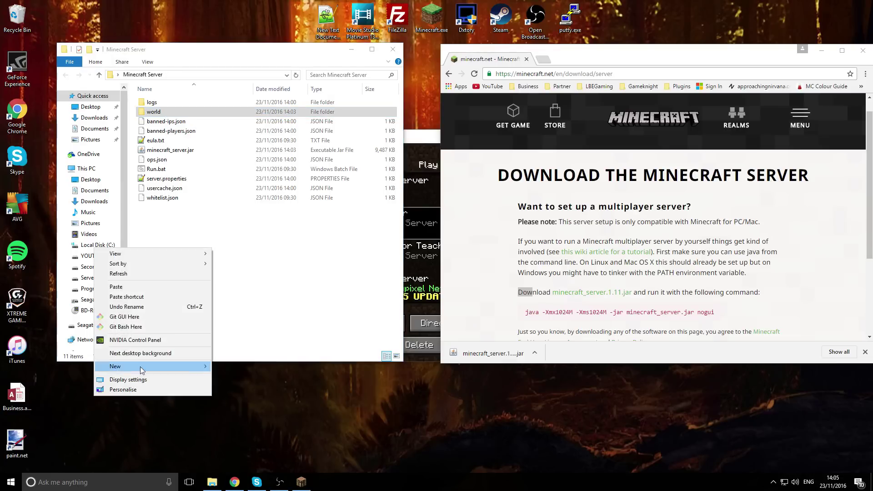
{"action": "left_click", "coordinate": [122, 286]}
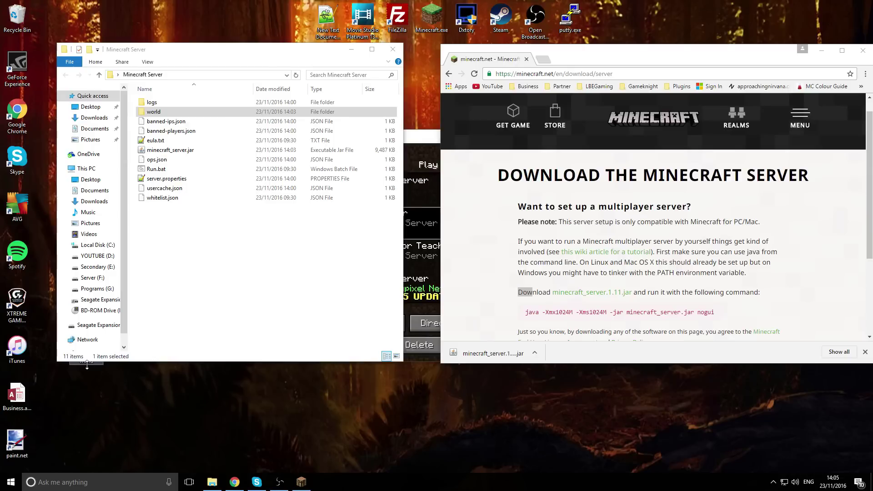
{"action": "left_click_drag", "start_coordinate": [87, 363], "coordinate": [78, 397]}
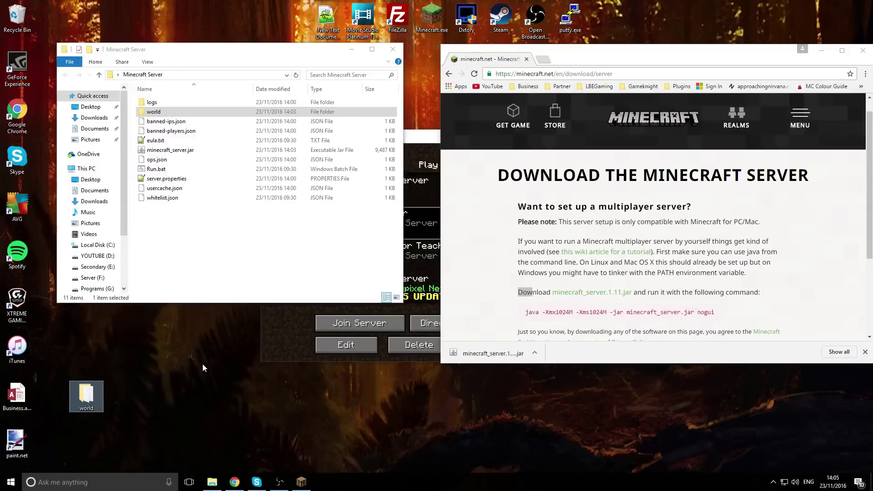
{"action": "left_click", "coordinate": [229, 232]}
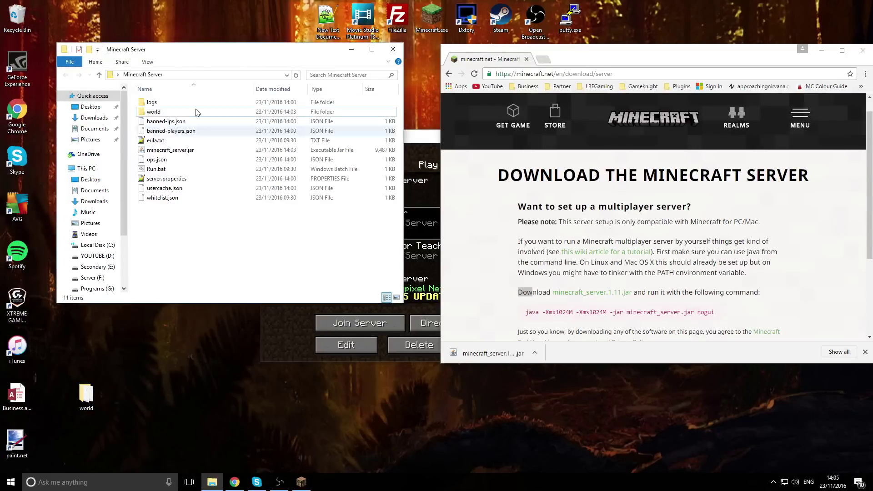
Step: Start the 1.11 server with Run.bat and let it report Done on world "world"
{"action": "double_click", "coordinate": [157, 170]}
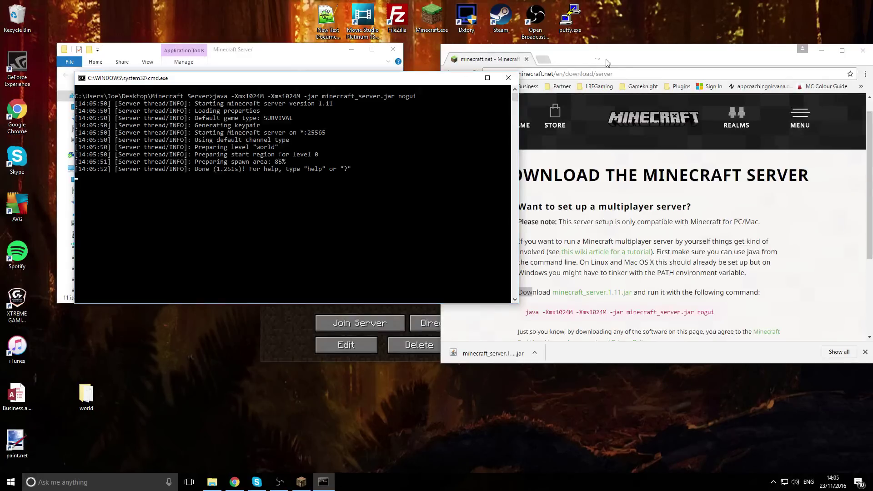
{"action": "left_click", "coordinate": [818, 50]}
Step: Refresh the multiplayer list, join Home Server on 1.11, then disconnect back to the list
{"action": "left_click", "coordinate": [581, 162]}
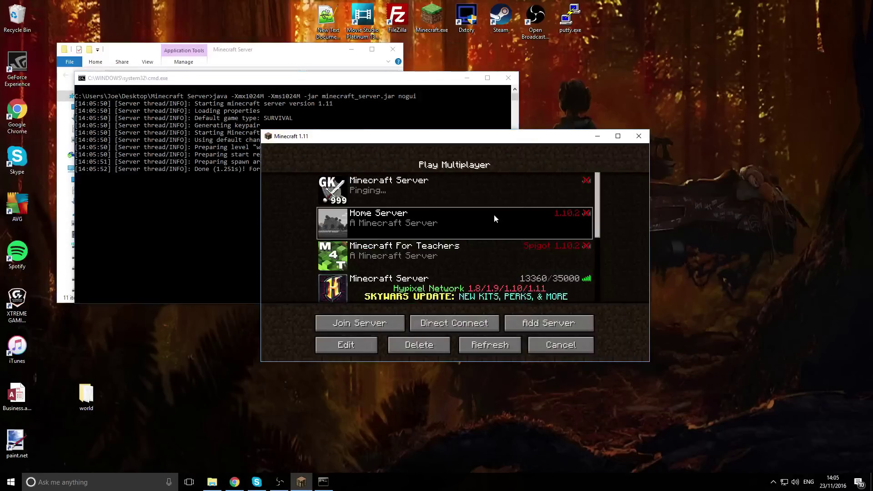
{"action": "left_click", "coordinate": [481, 346]}
{"action": "left_click", "coordinate": [505, 218]}
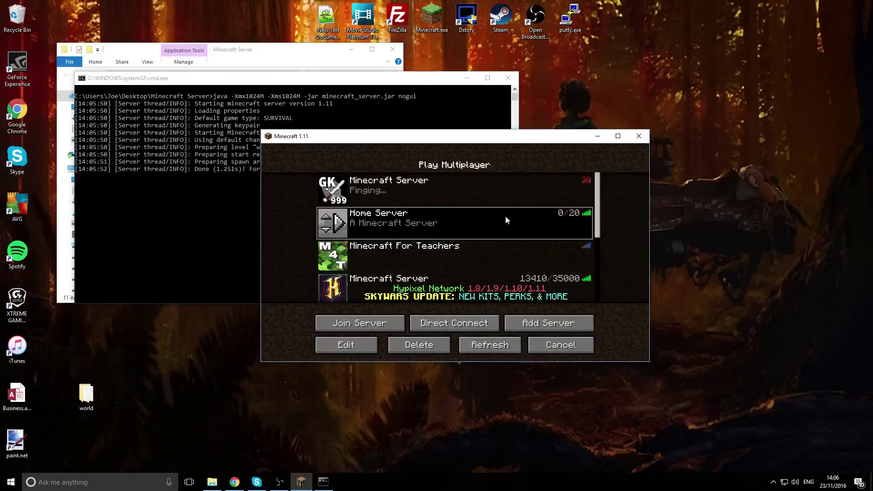
{"action": "double_click", "coordinate": [413, 219]}
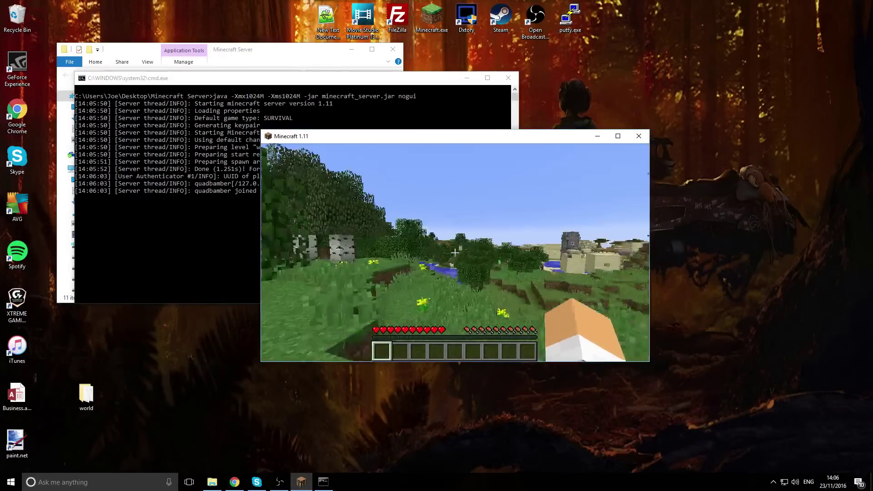
{"action": "key", "text": "Escape"}
{"action": "left_click", "coordinate": [454, 301]}
{"action": "left_click", "coordinate": [123, 100]}
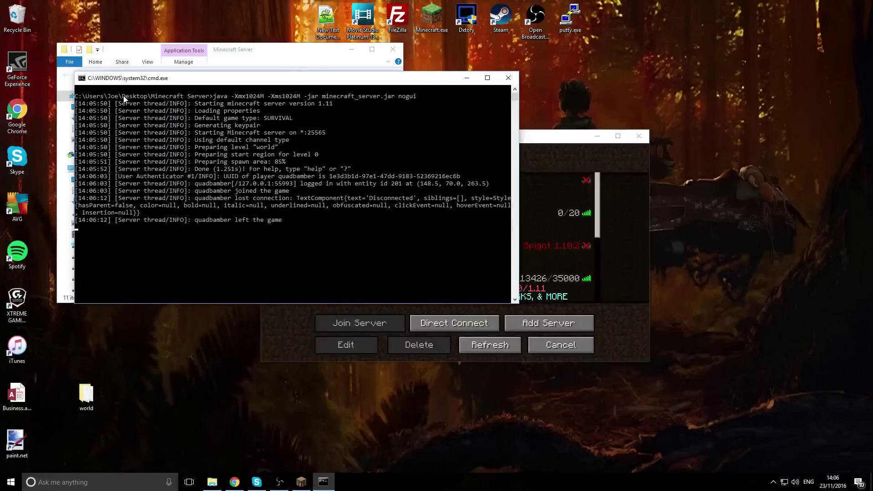
Step: Shut the 1.11 server down by entering stop in its console
{"action": "left_click", "coordinate": [127, 153]}
{"action": "type", "text": "stop"}
{"action": "key", "text": "Return"}
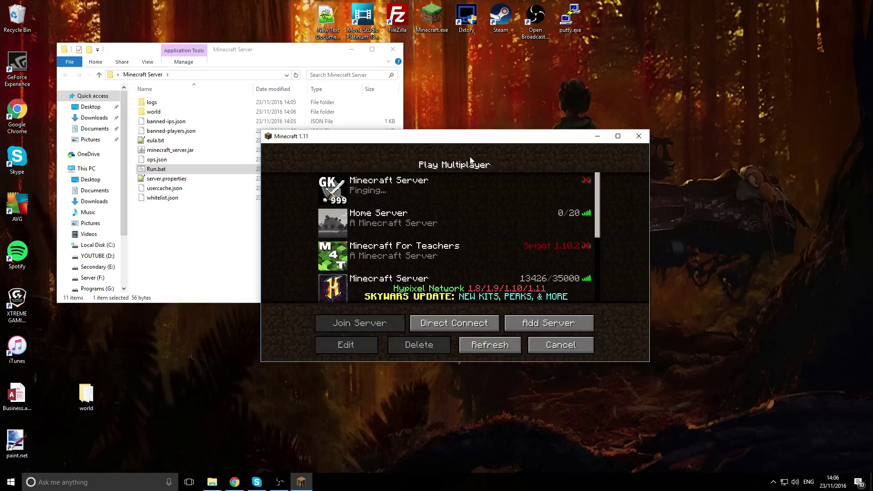
{"action": "left_click_drag", "start_coordinate": [489, 141], "coordinate": [481, 132]}
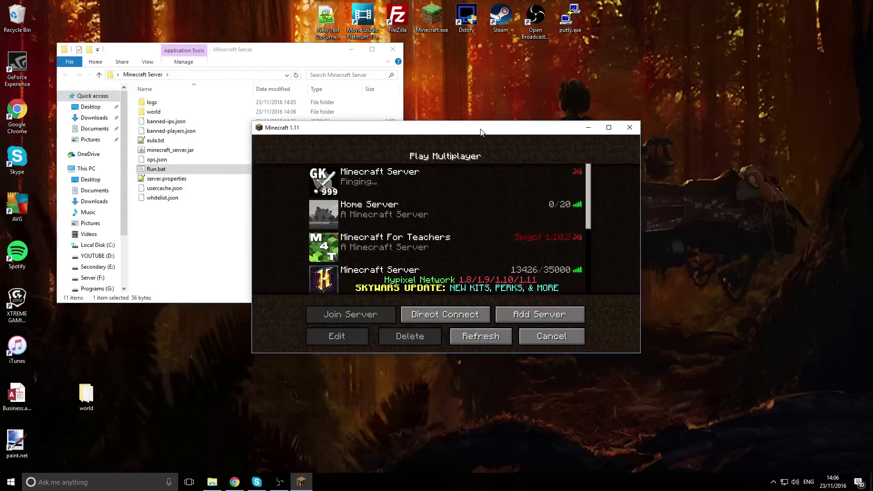